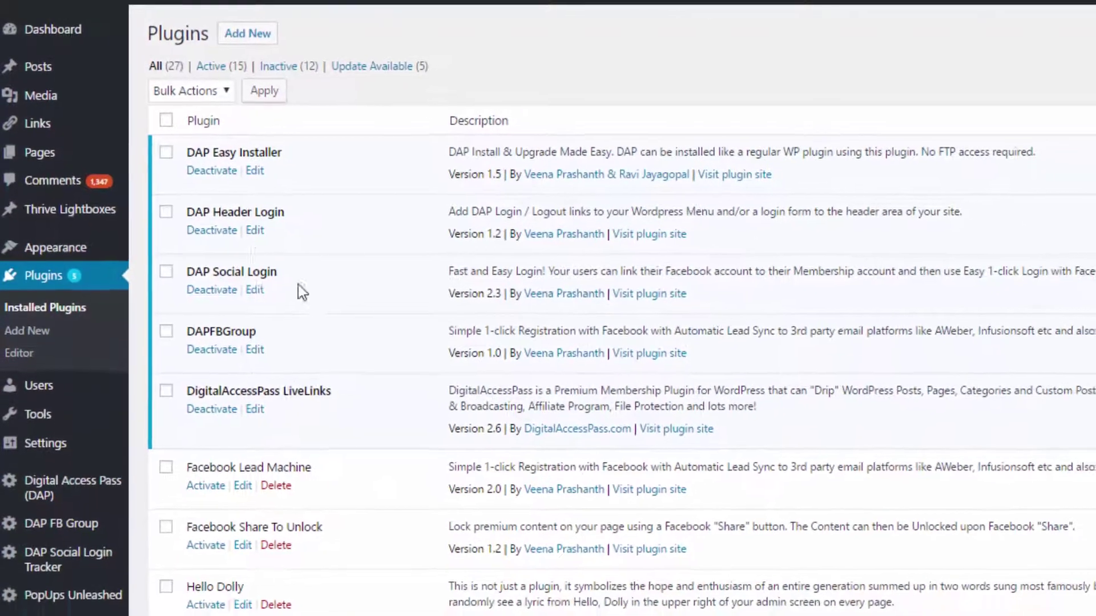
# - Go to the DAP Header Login entry under Settings to open its login settings page
pyautogui.moveTo(35, 454)
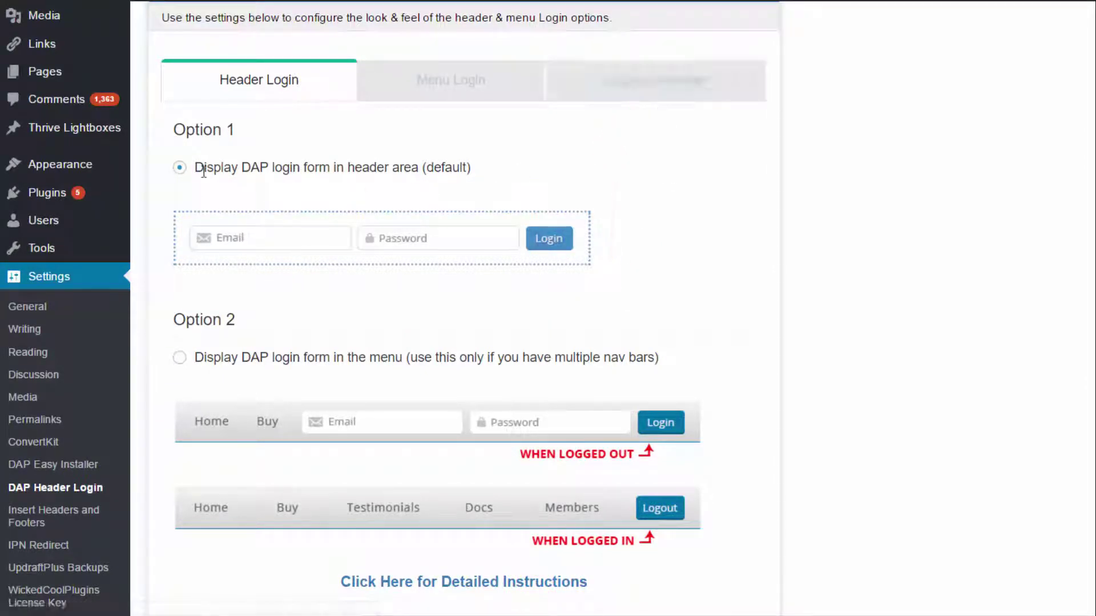
# - Scroll through the DAP Header Login page to review the header and menu login form options
pyautogui.scroll(-5, 668, 450)
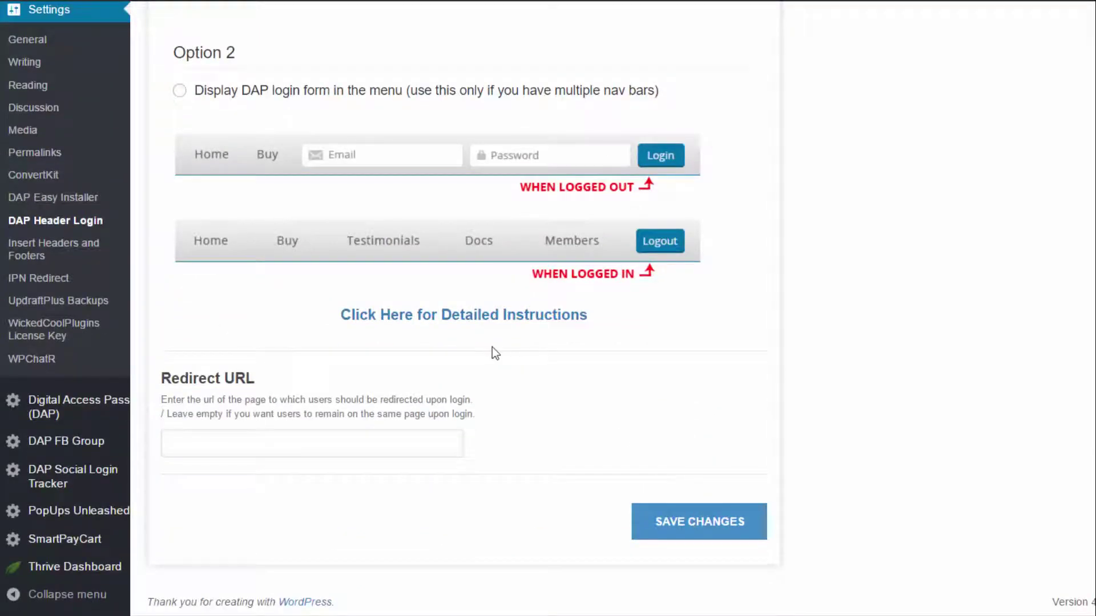
pyautogui.scroll(5, 506, 355)
pyautogui.scroll(1, 352, 289)
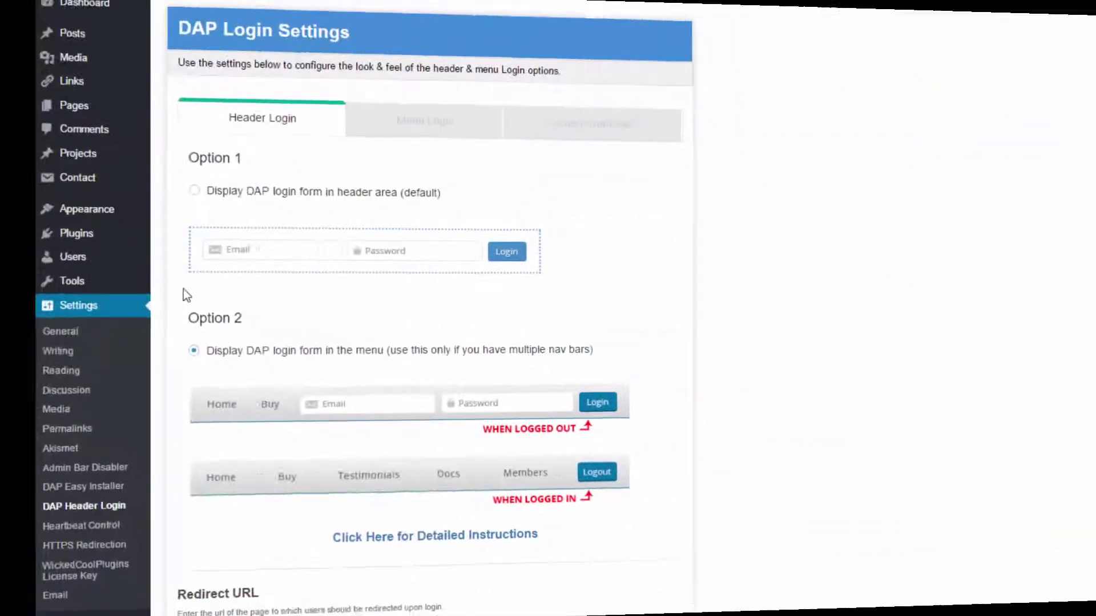
pyautogui.scroll(-2, 213, 306)
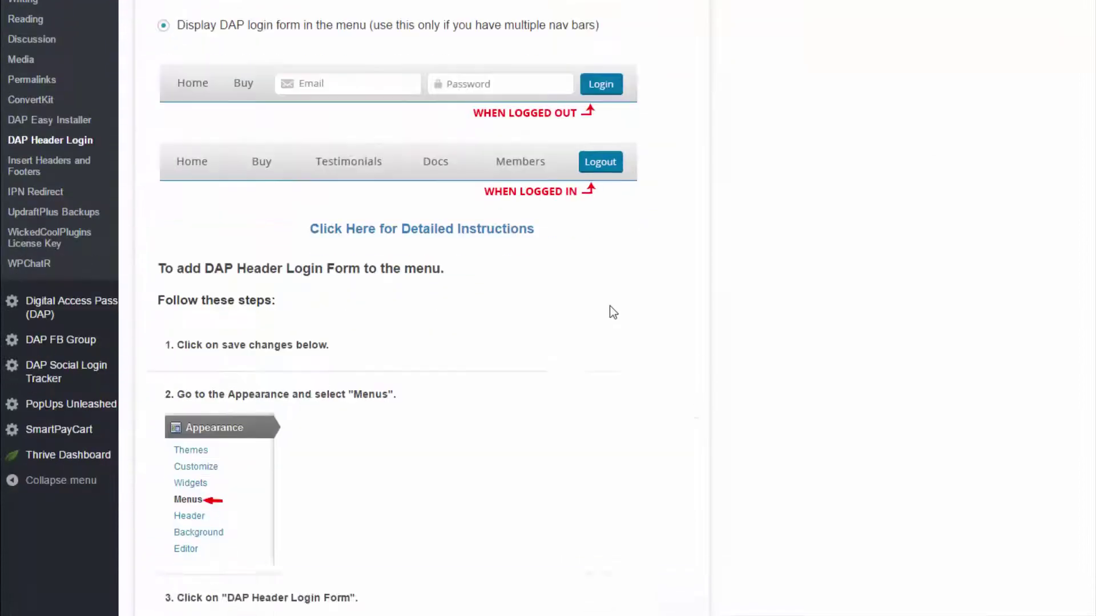
# - Save the Option 2 setting that displays the DAP login form in the menu
pyautogui.scroll(-1, 609, 306)
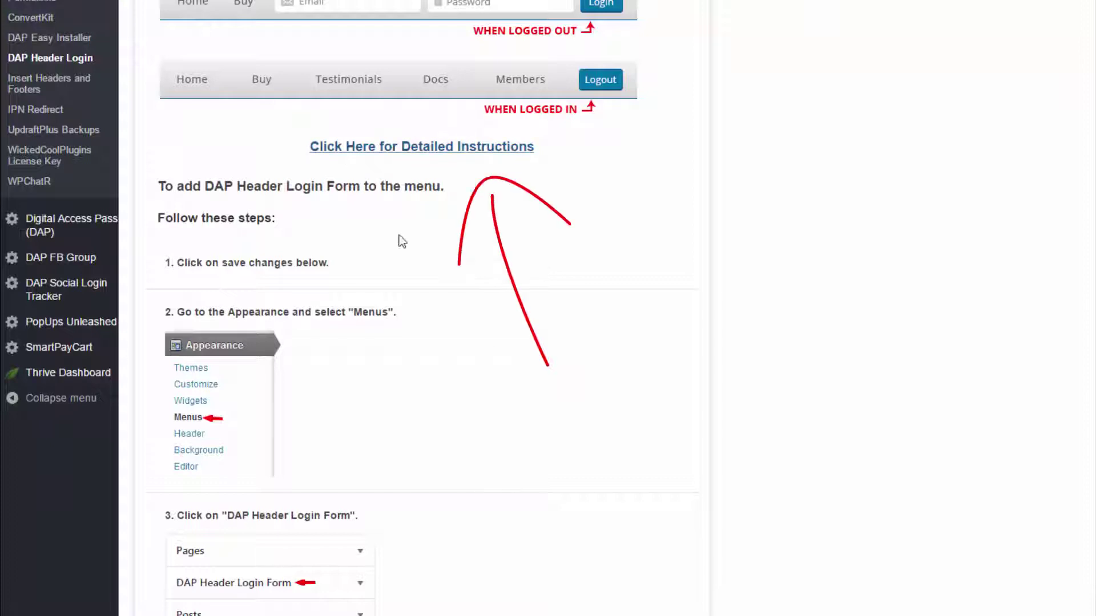
pyautogui.scroll(-1, 338, 213)
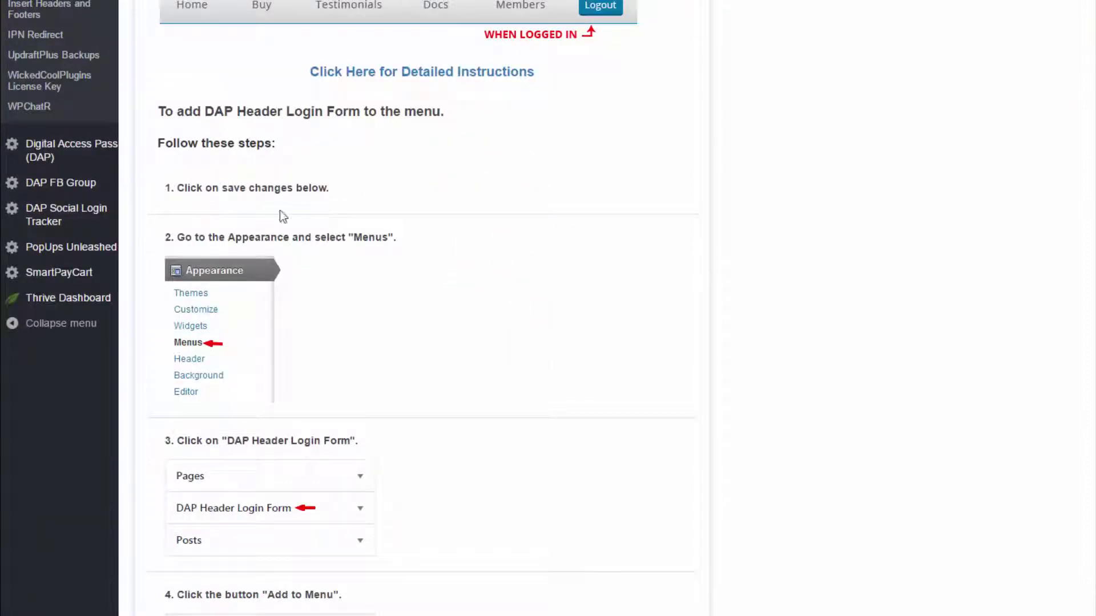
pyautogui.scroll(-2, 346, 332)
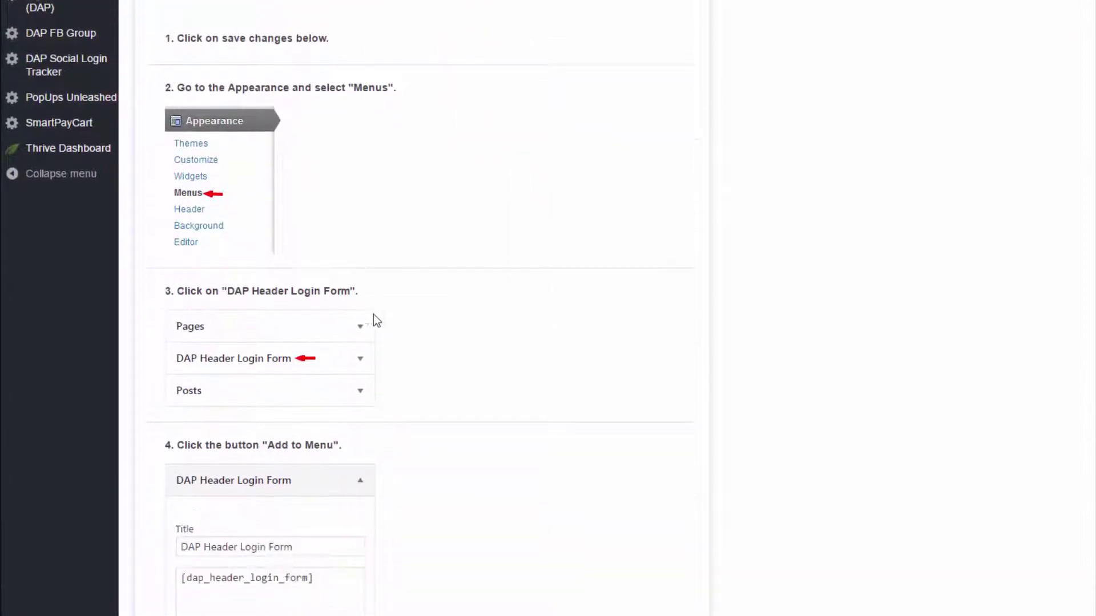
pyautogui.scroll(-1, 396, 365)
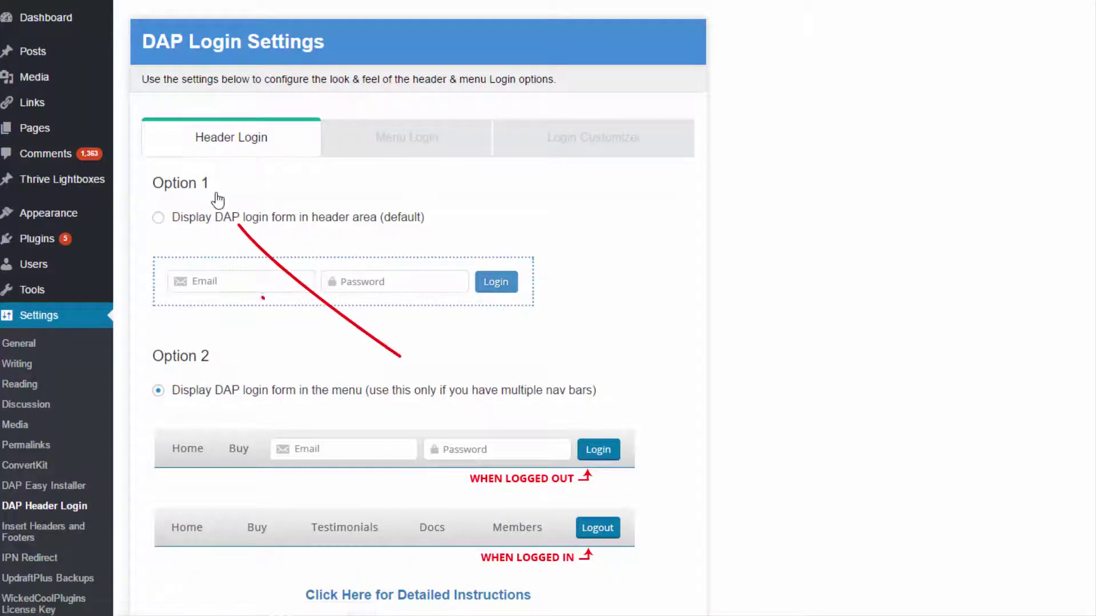
pyautogui.scroll(-5, 708, 485)
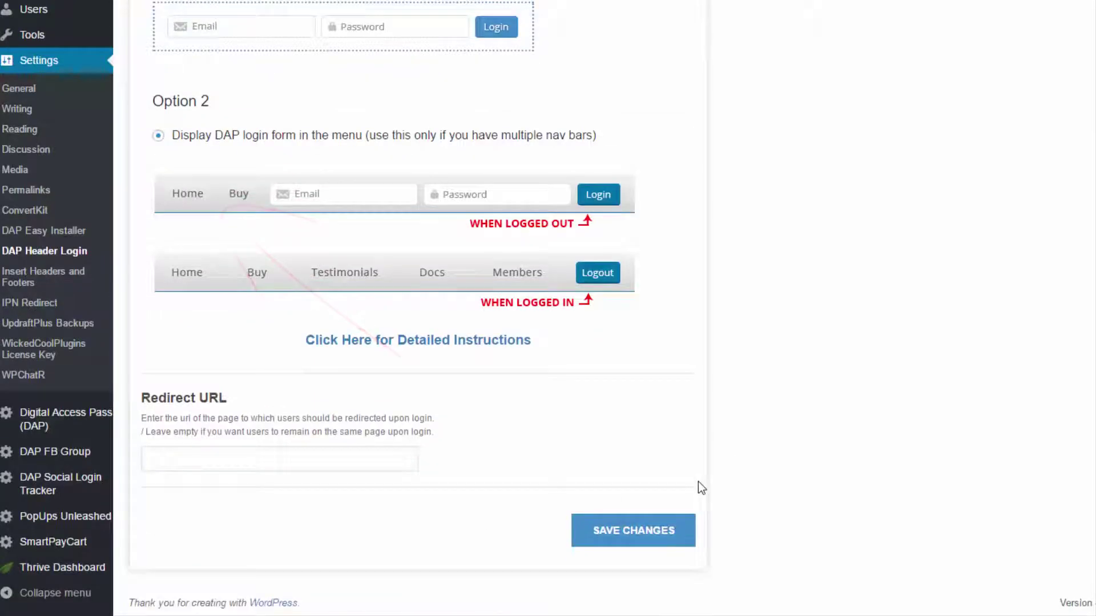
pyautogui.scroll(3, 377, 263)
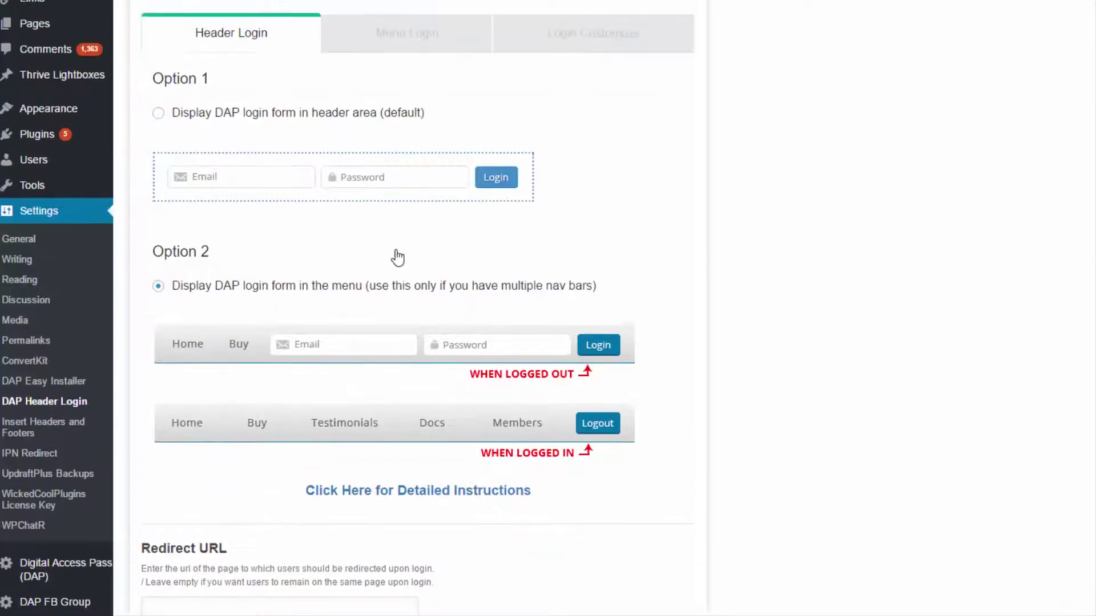
pyautogui.scroll(1, 399, 255)
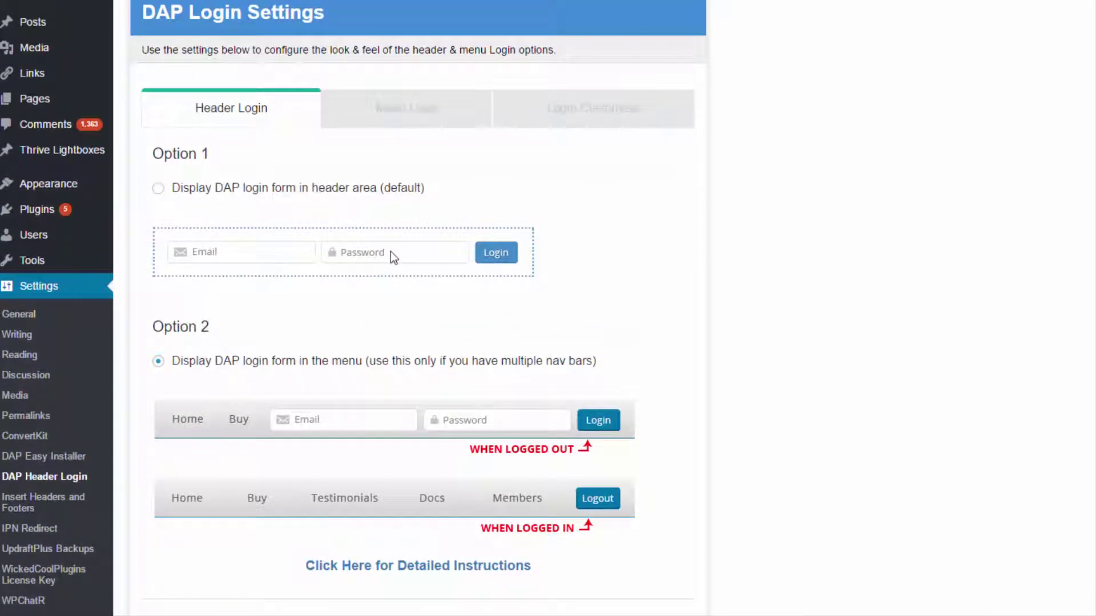
pyautogui.scroll(-1, 393, 257)
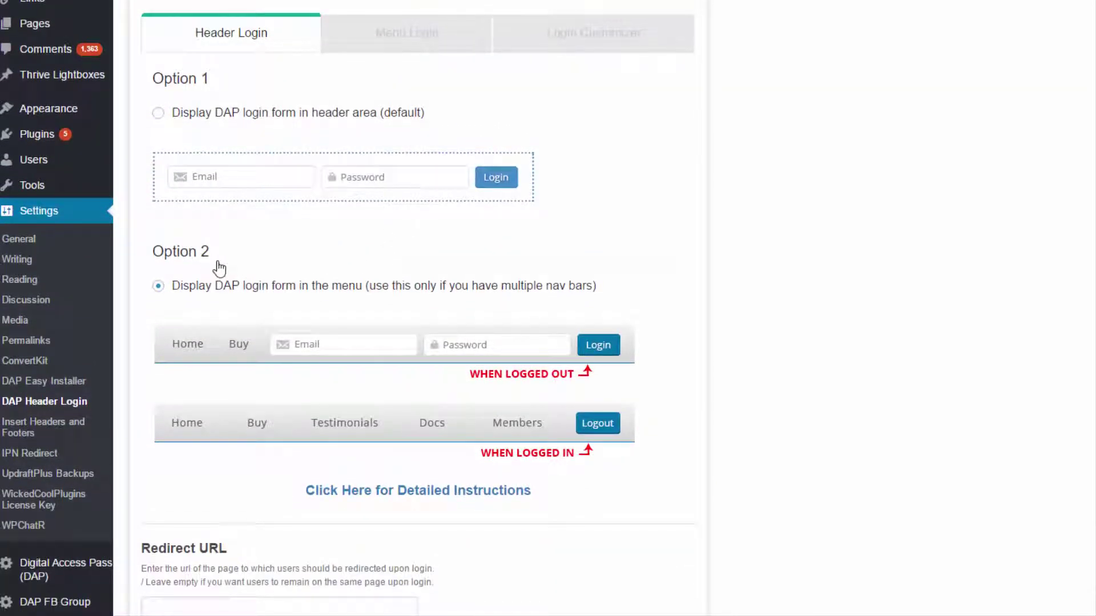
pyautogui.scroll(-3, 221, 266)
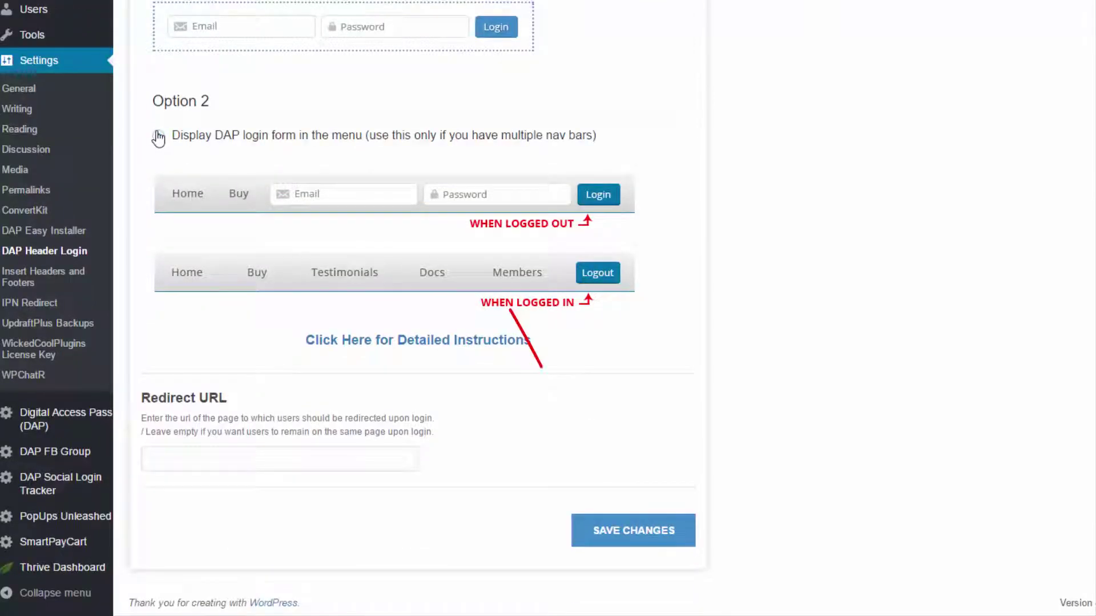
pyautogui.click(656, 541)
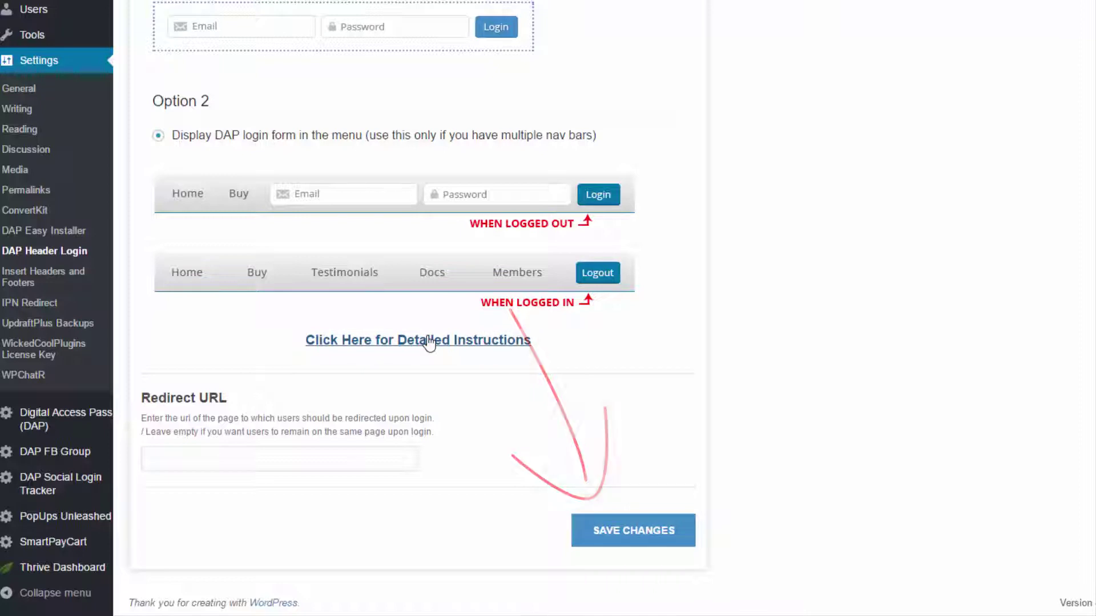
# - Expand the detailed instructions for adding the login form to a menu and read them
pyautogui.click(388, 340)
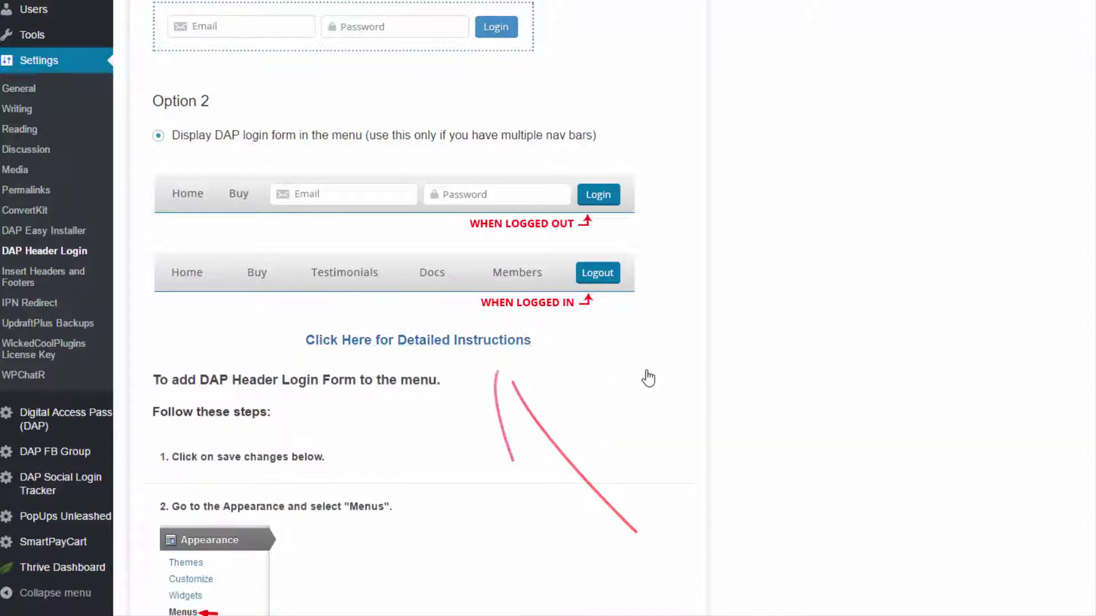
pyautogui.scroll(-3, 565, 359)
pyautogui.scroll(-1, 553, 298)
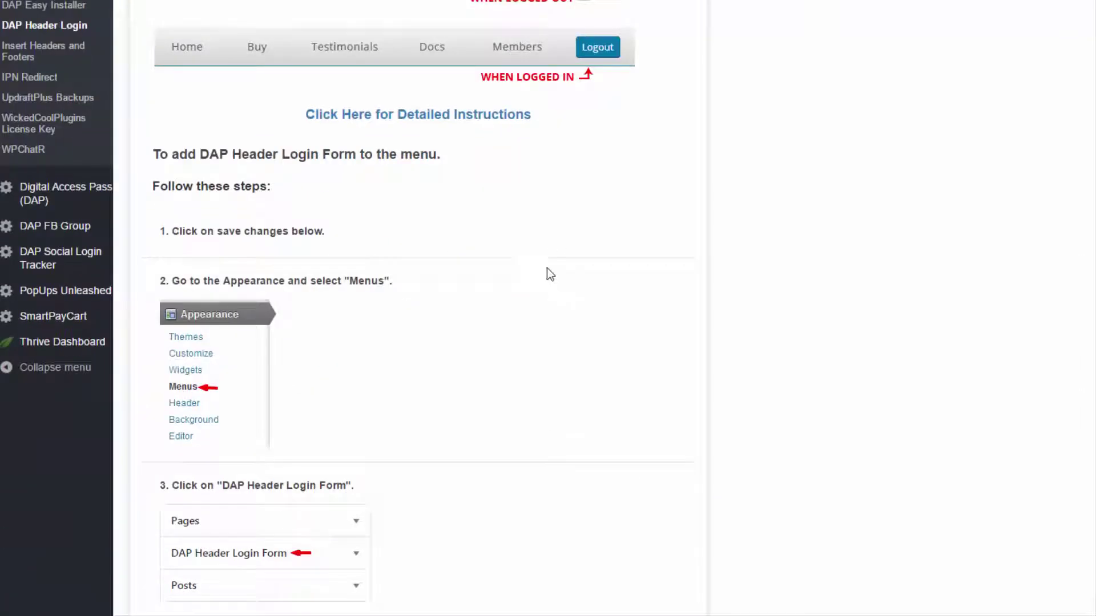
pyautogui.scroll(-1, 541, 245)
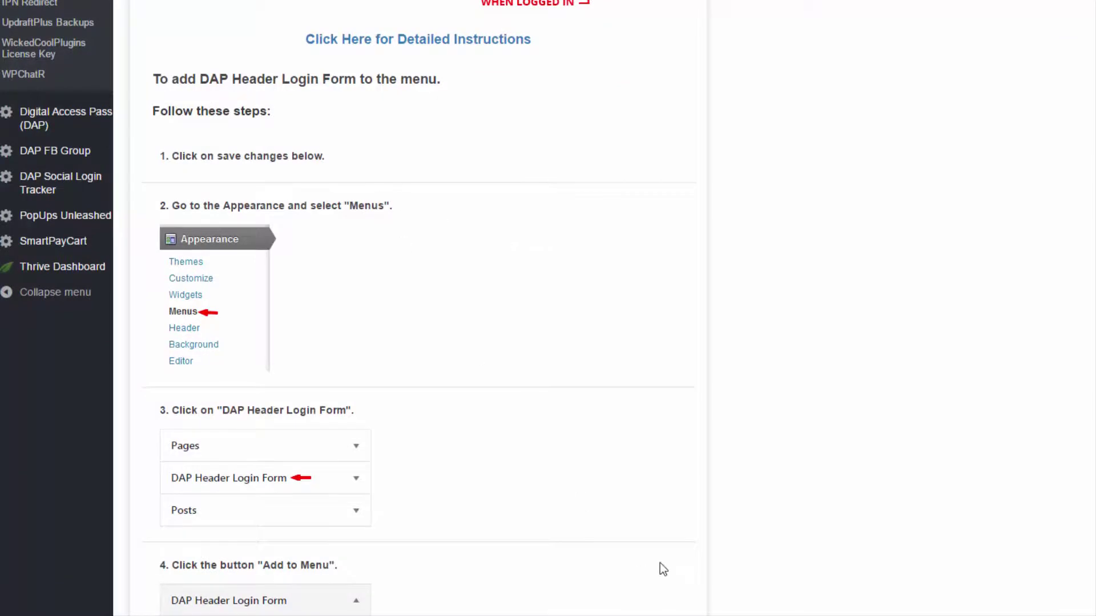
pyautogui.scroll(-1, 354, 217)
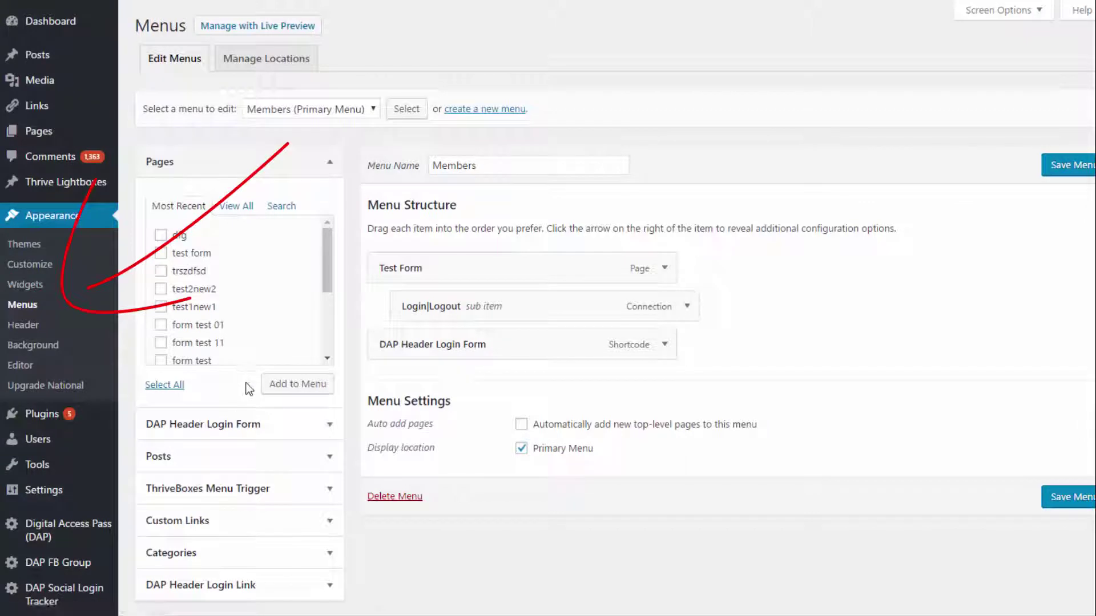
# - Expand the DAP Header Login Form item in the Members menu structure
pyautogui.click(334, 427)
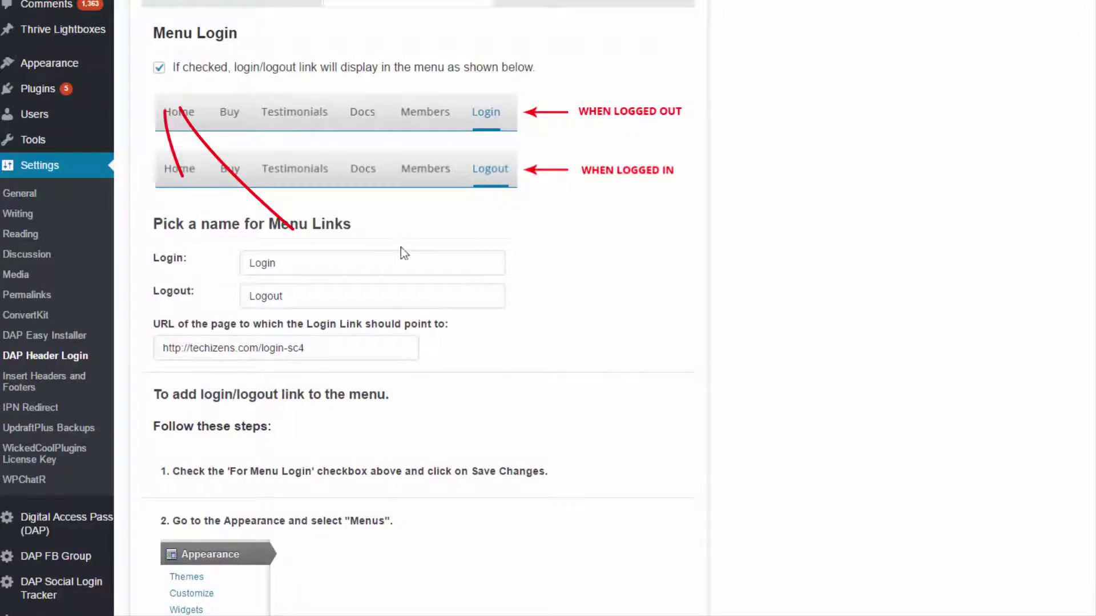
pyautogui.scroll(-10, 535, 429)
pyautogui.scroll(-2, 611, 542)
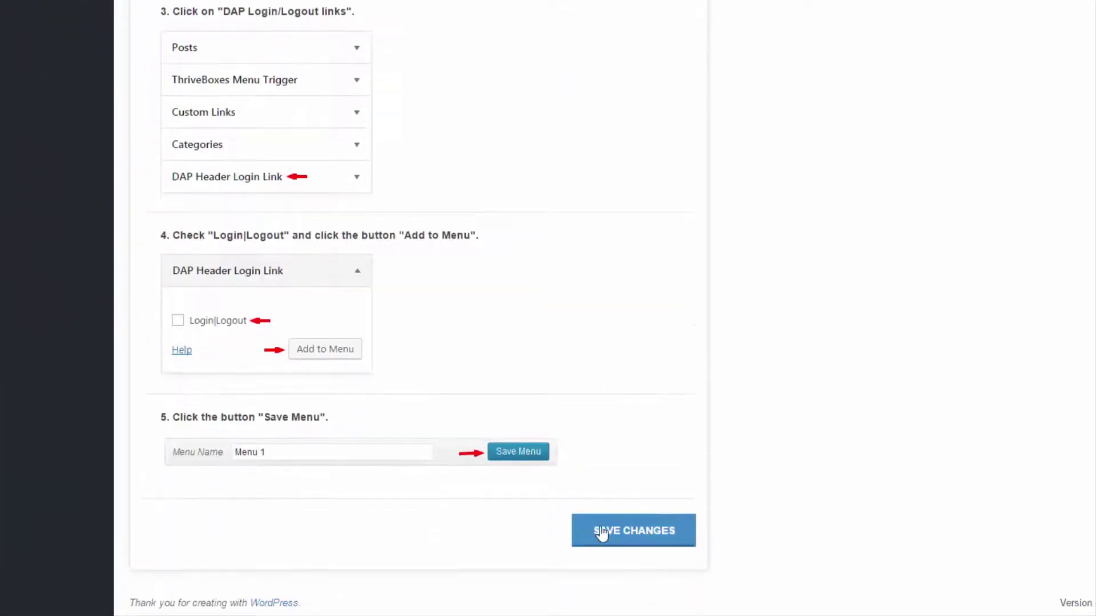
pyautogui.scroll(12, 374, 289)
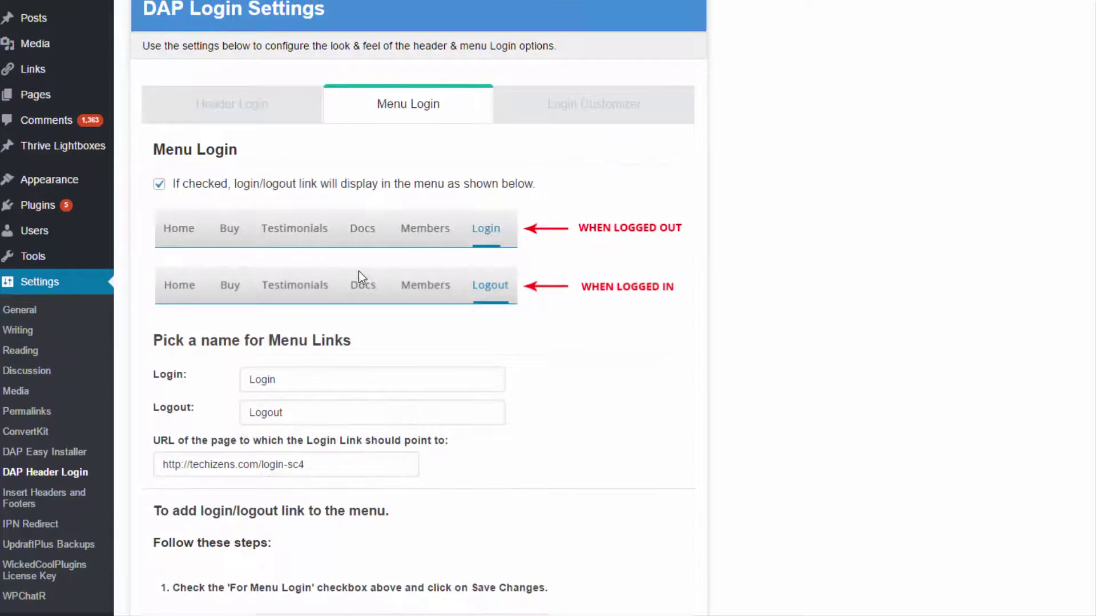
pyautogui.moveTo(282, 228); pyautogui.dragTo(238, 229)
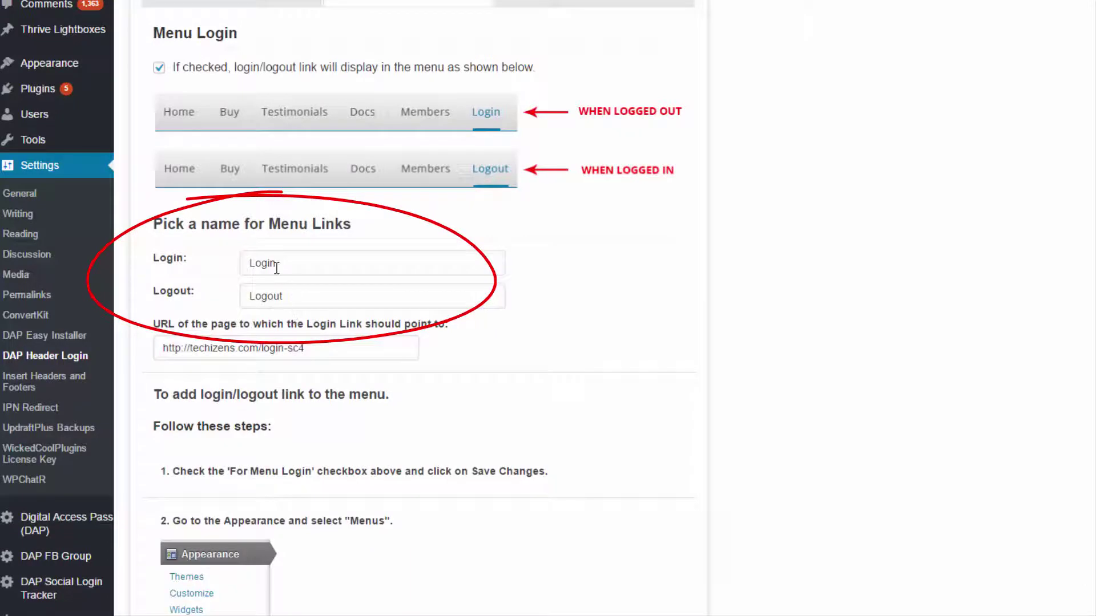
pyautogui.moveTo(73, 72)
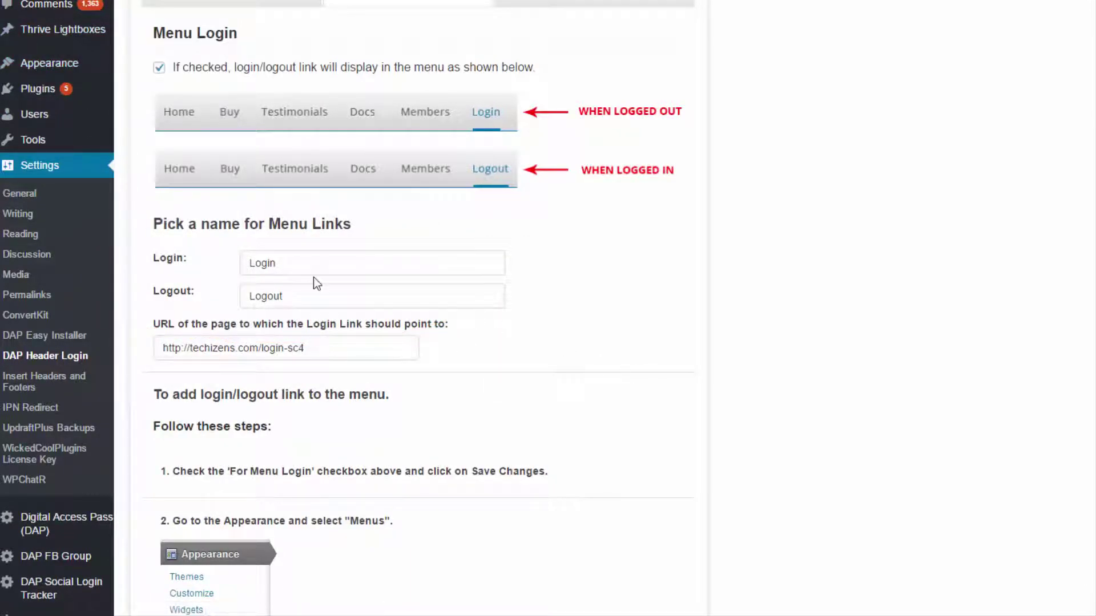
pyautogui.scroll(-2, 429, 360)
pyautogui.scroll(-1, 429, 361)
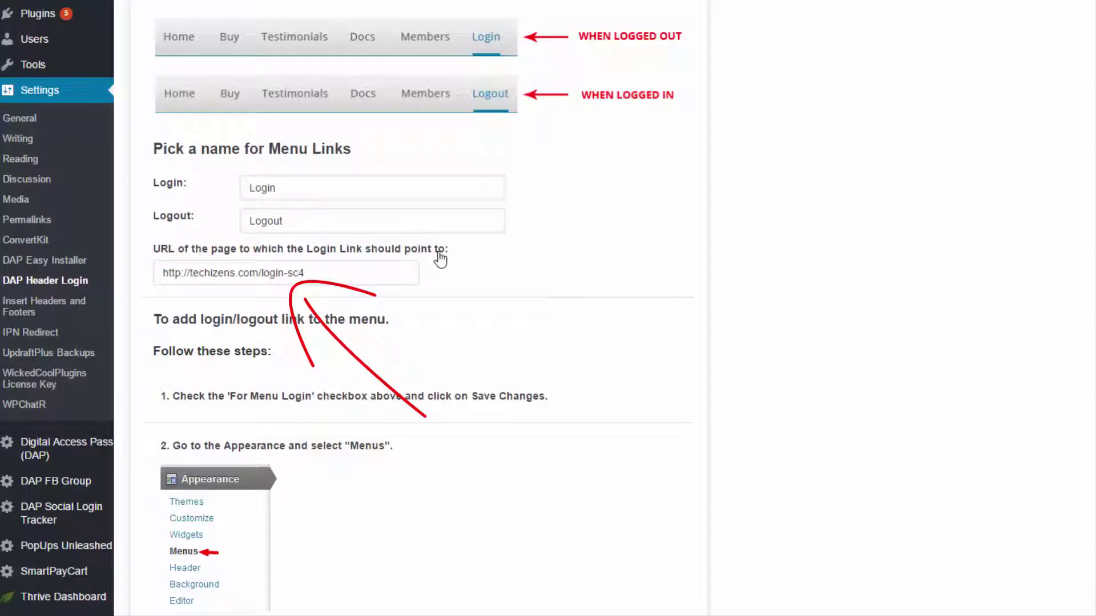
pyautogui.tripleClick(370, 279)
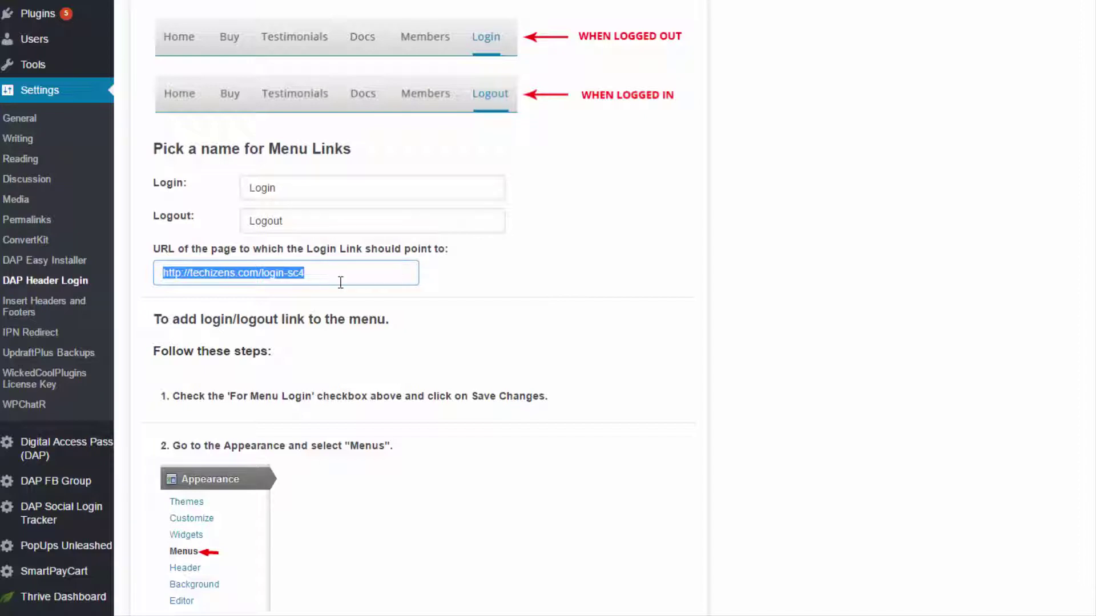
pyautogui.click(446, 290)
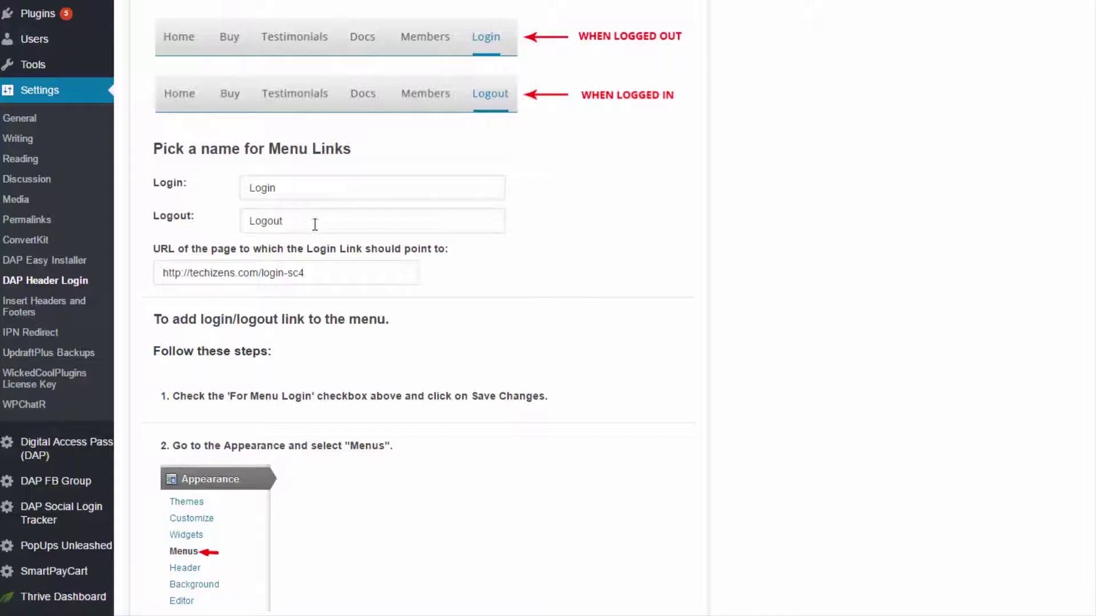
pyautogui.scroll(-3, 510, 296)
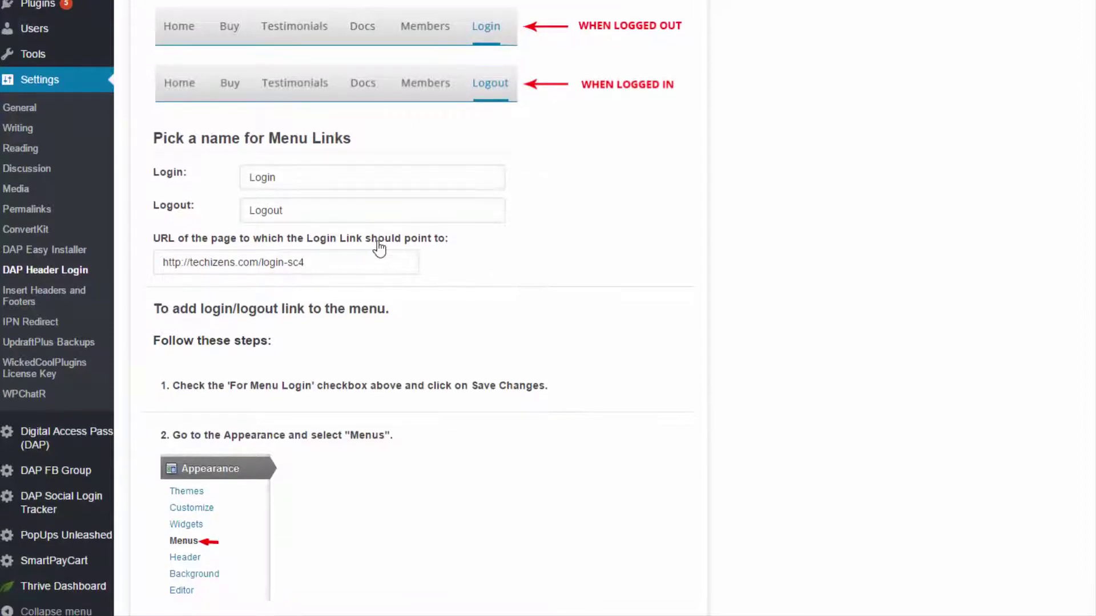
pyautogui.scroll(-1, 249, 226)
pyautogui.scroll(1, 245, 201)
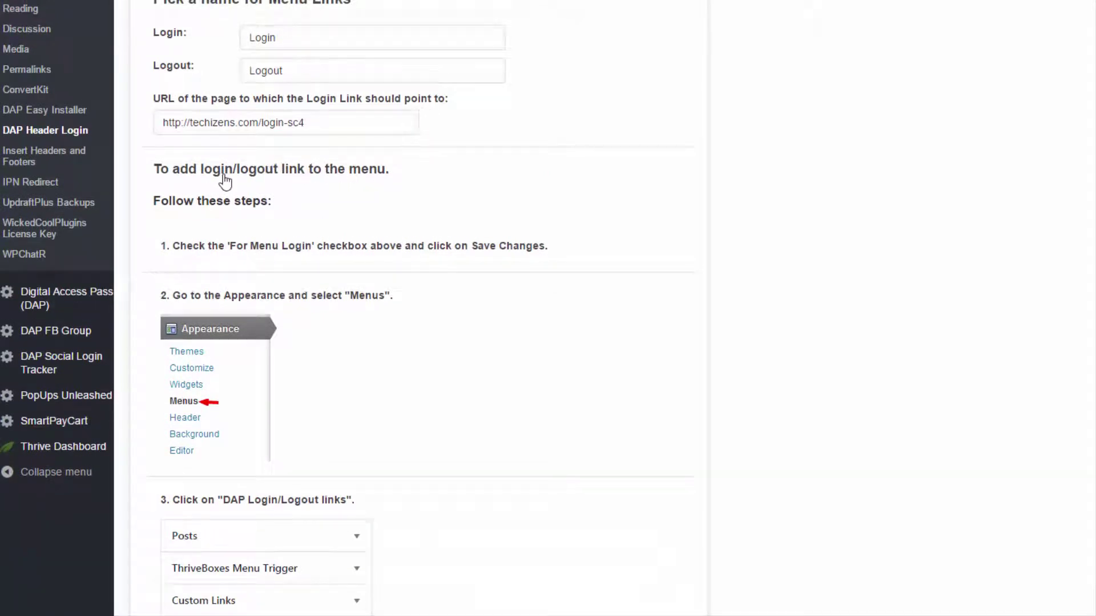
pyautogui.scroll(-1, 221, 182)
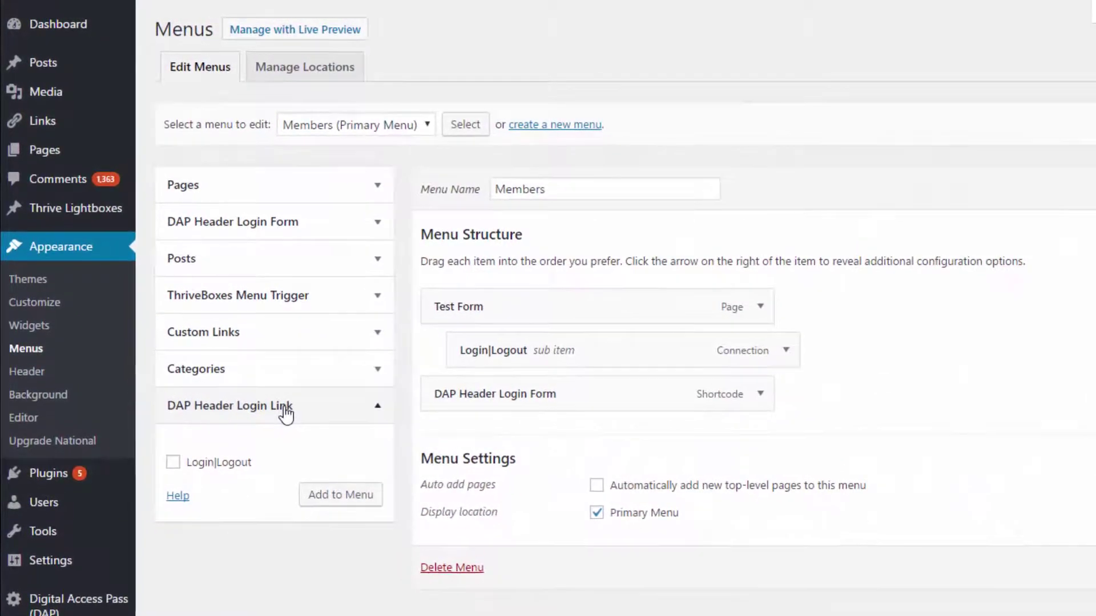
# - Select the Login|Logout link under DAP Header Login Link for the Members menu
pyautogui.click(182, 485)
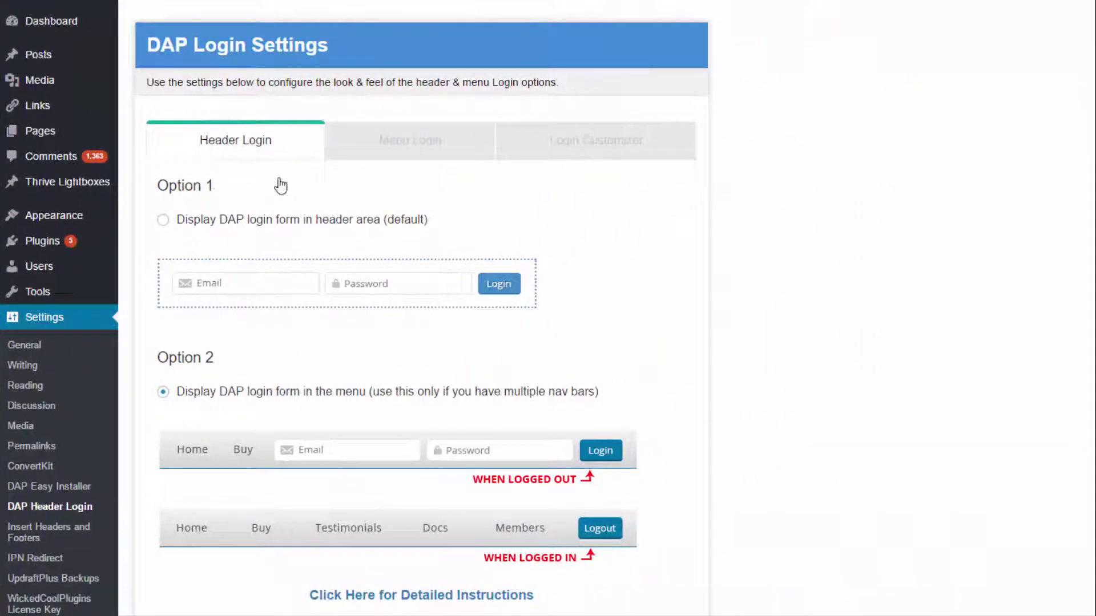
# - Scroll down the DAP Header Login settings toward the Redirect URL field
pyautogui.scroll(-5, 294, 320)
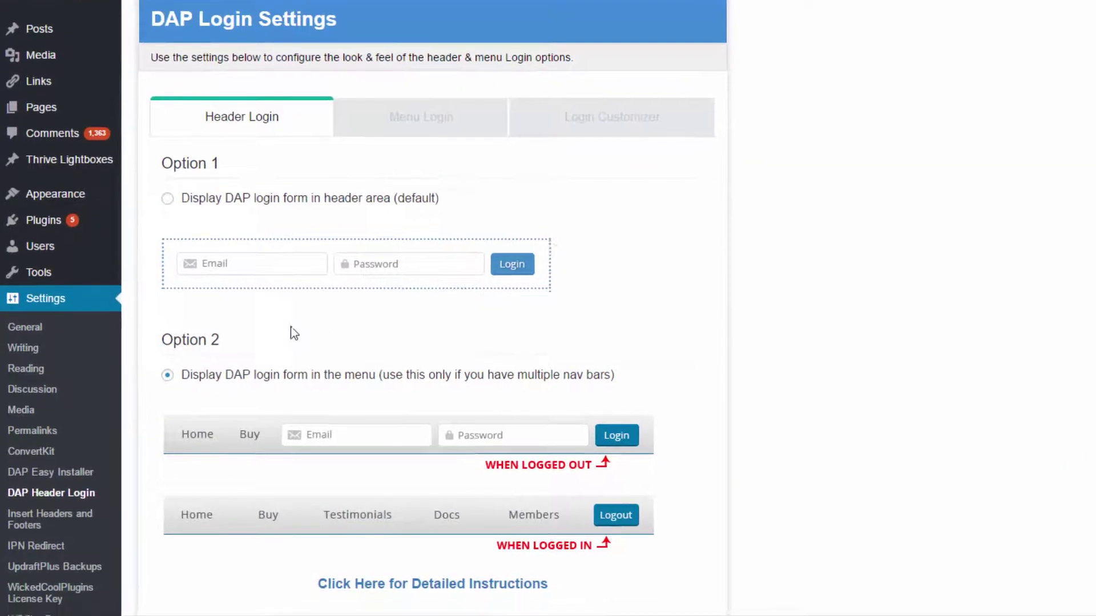